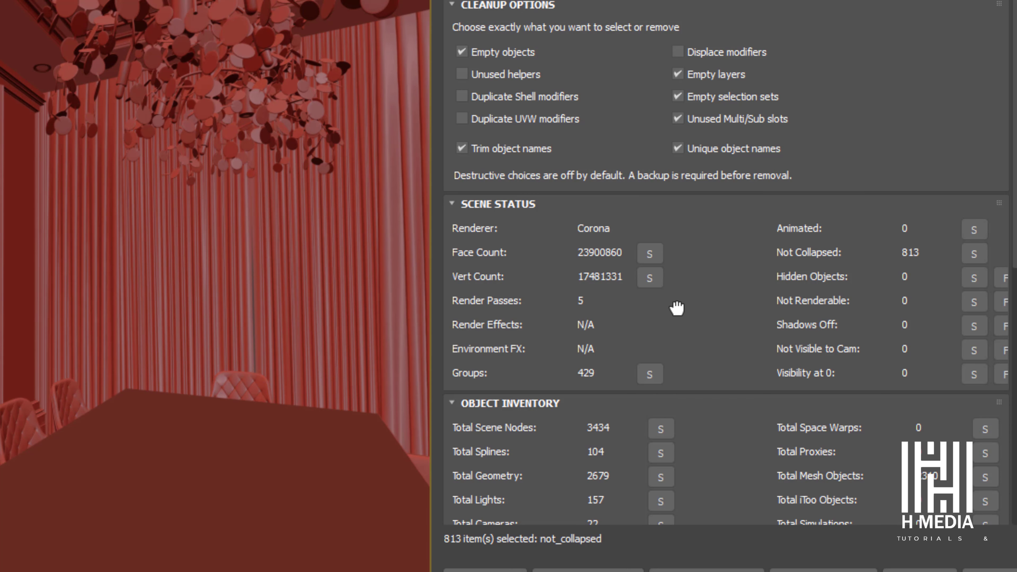
Step: Select all geometry objects in the scene through the object inventory
{"action": "left_click_drag", "start_coordinate": [680, 291], "coordinate": [698, 133]}
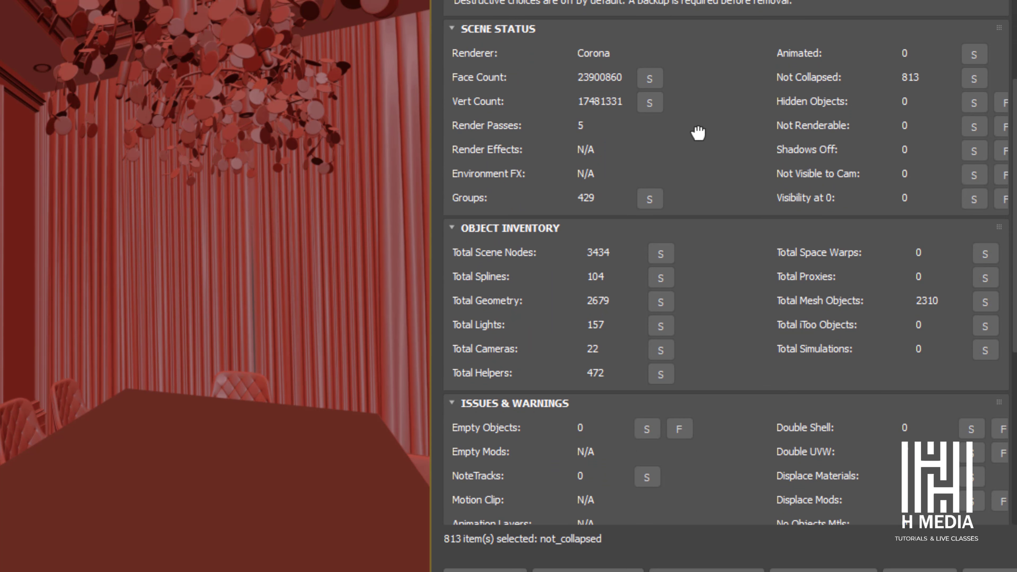
{"action": "left_click_drag", "start_coordinate": [707, 303], "coordinate": [675, 207]}
{"action": "left_click", "coordinate": [660, 222]}
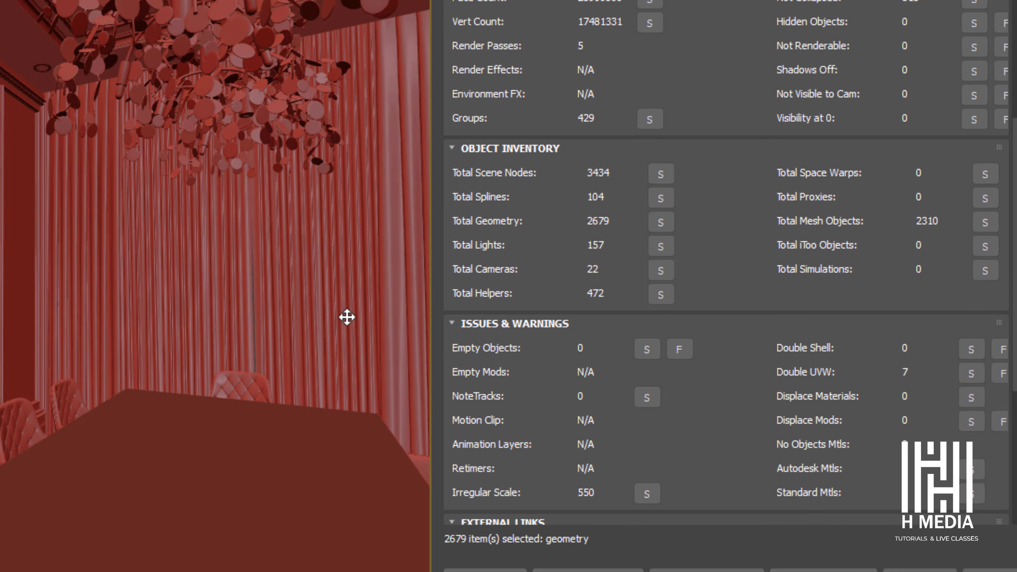
Step: Select the objects with double UVW modifiers, remove the duplicate modifiers and rescan the scene
{"action": "left_click_drag", "start_coordinate": [738, 245], "coordinate": [757, 0]}
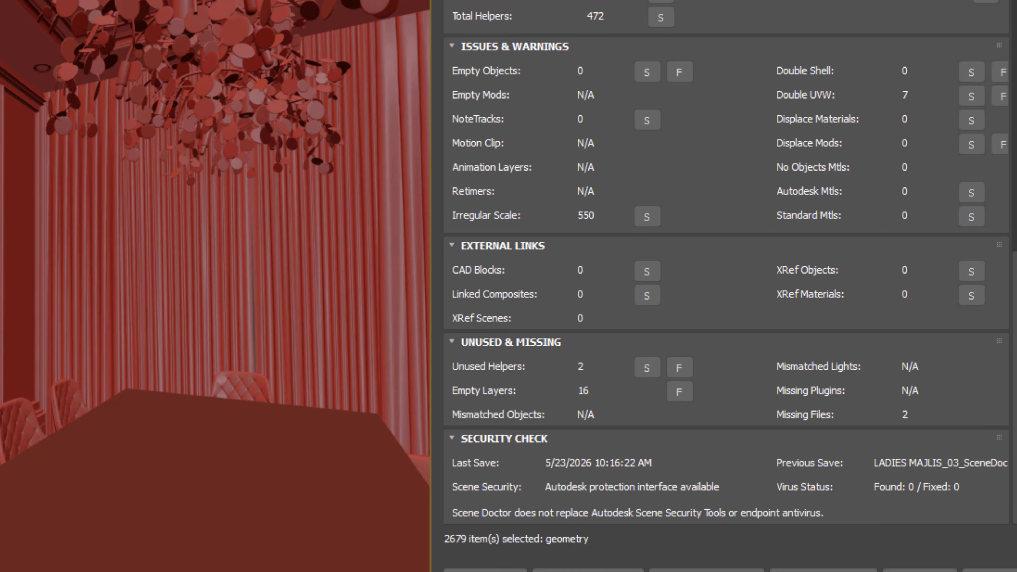
{"action": "left_click", "coordinate": [972, 97]}
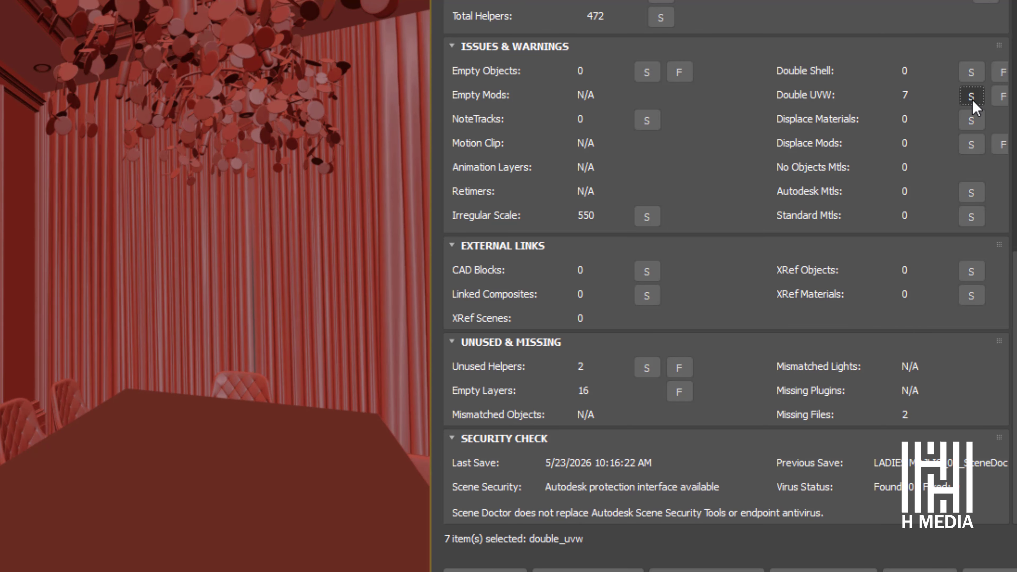
{"action": "left_click", "coordinate": [1003, 98]}
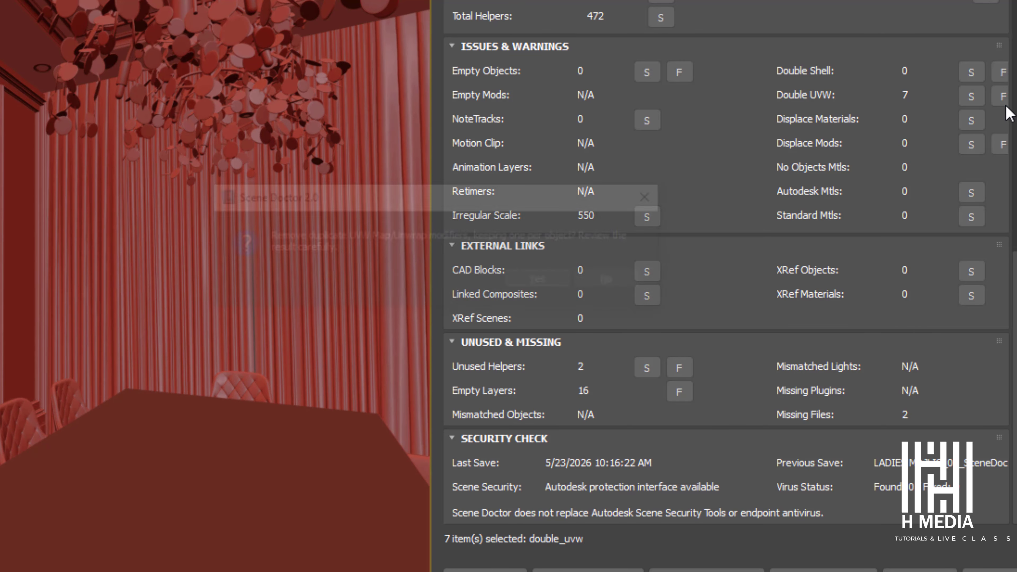
{"action": "left_click", "coordinate": [545, 280]}
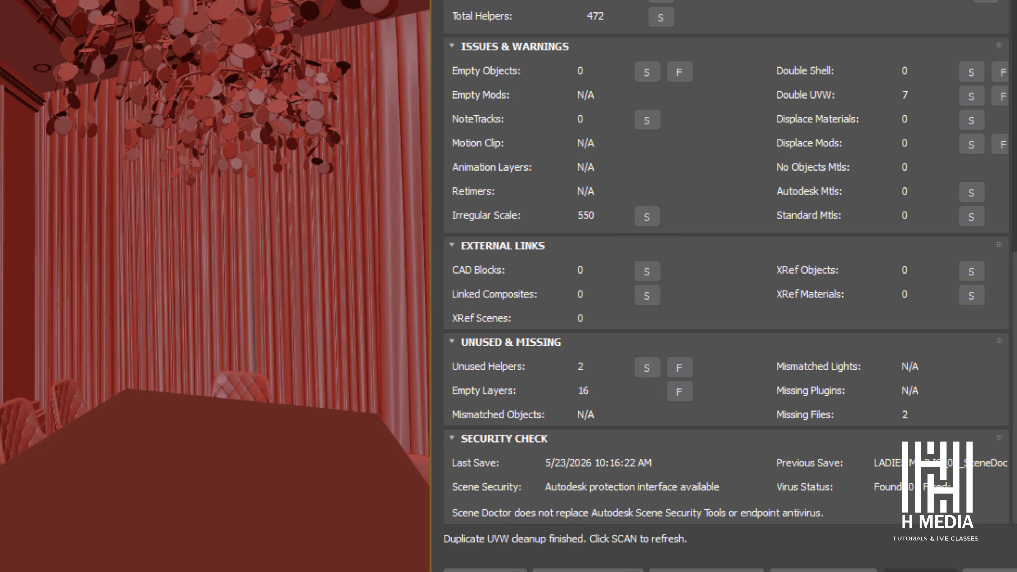
{"action": "left_click", "coordinate": [919, 570]}
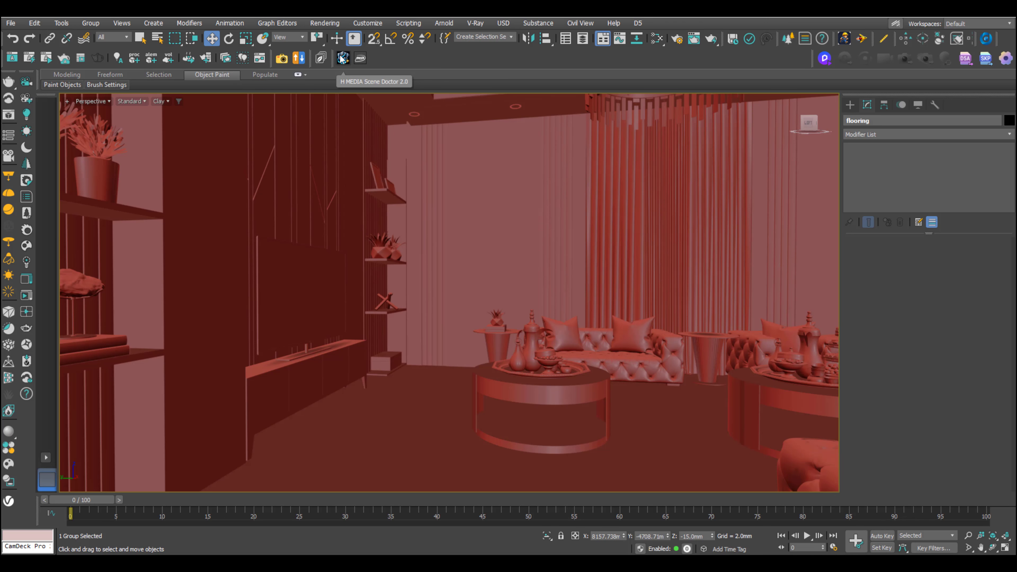
Step: Open the H MEDIA Scene Doctor 2.0 tool and dock its panel beside the viewport
{"action": "left_click", "coordinate": [342, 59]}
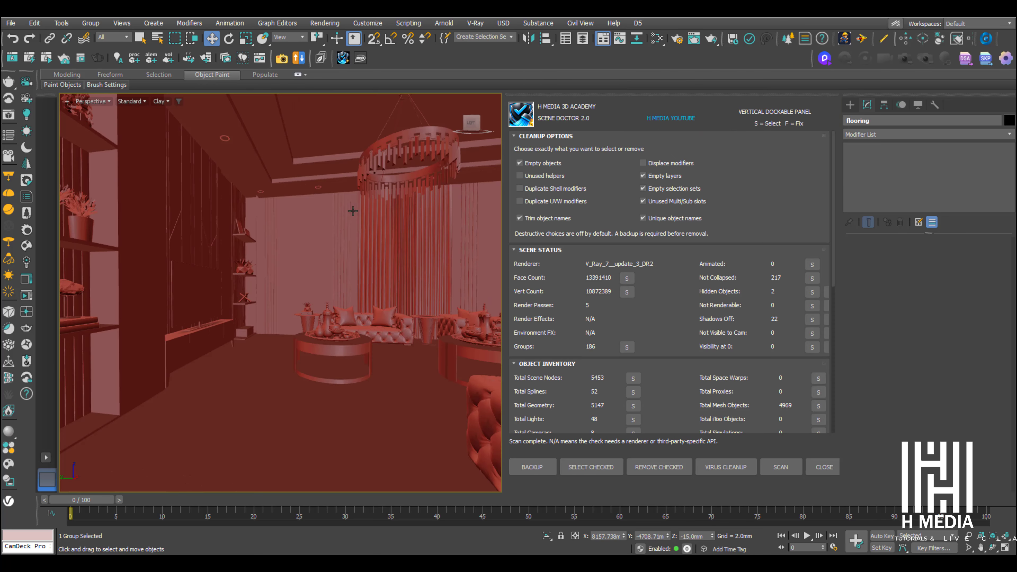
{"action": "left_click_drag", "start_coordinate": [509, 95], "coordinate": [842, 143]}
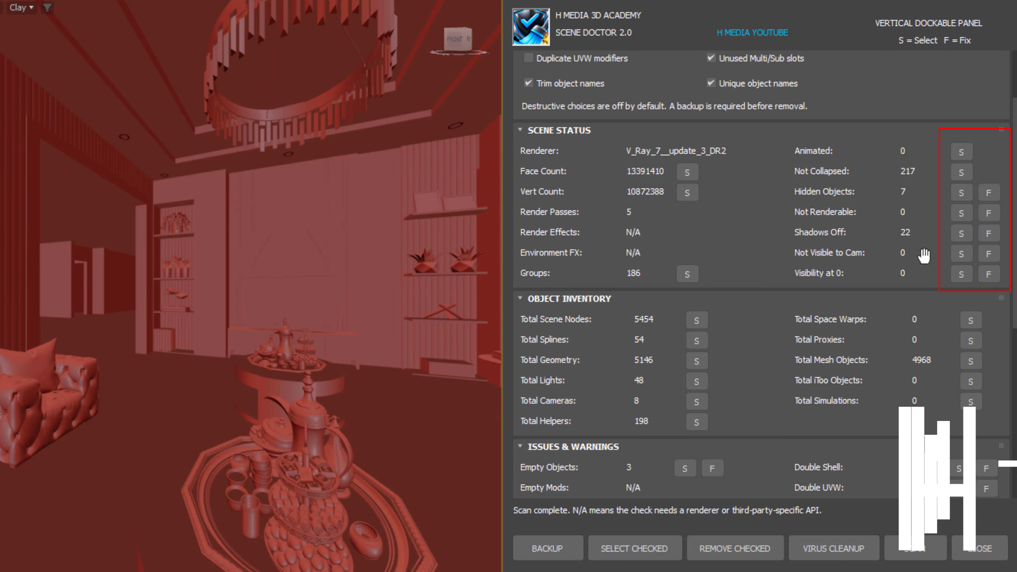
Step: Select the objects with shadows off, show edged faces in the viewport, enable their shadow casting and rescan the scene
{"action": "left_click", "coordinate": [960, 234]}
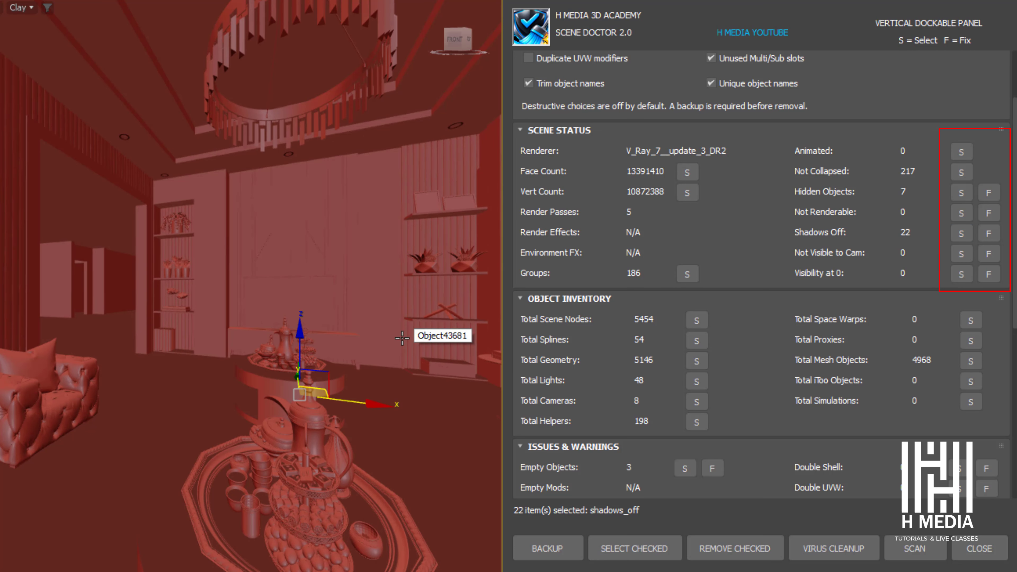
{"action": "key", "text": "F4"}
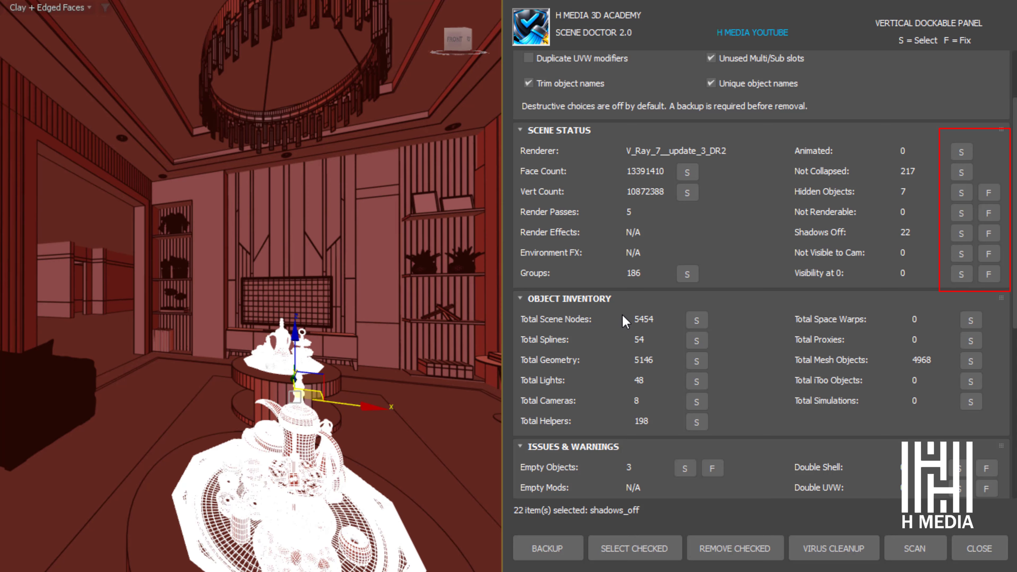
{"action": "left_click", "coordinate": [989, 233]}
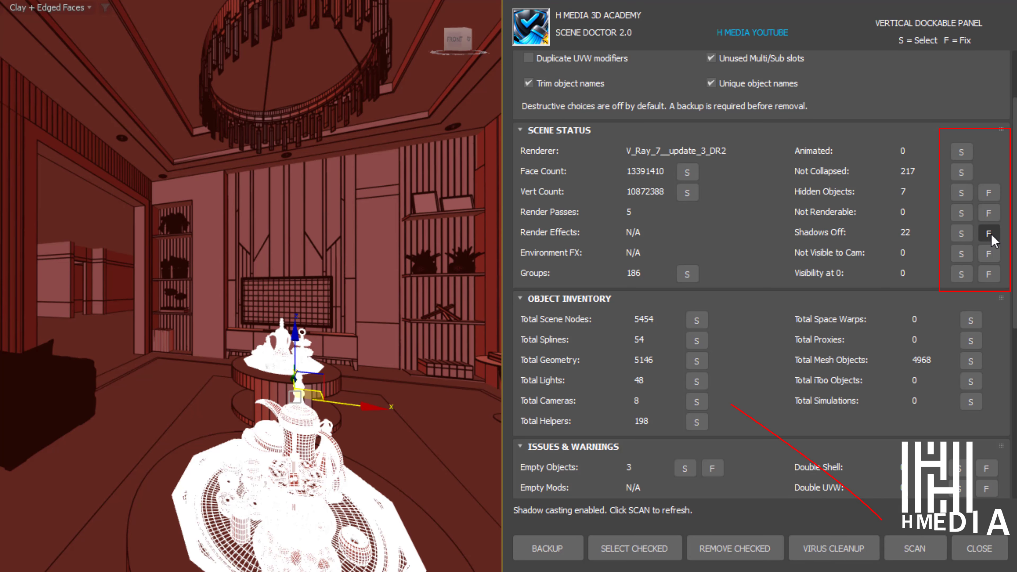
{"action": "left_click", "coordinate": [917, 549]}
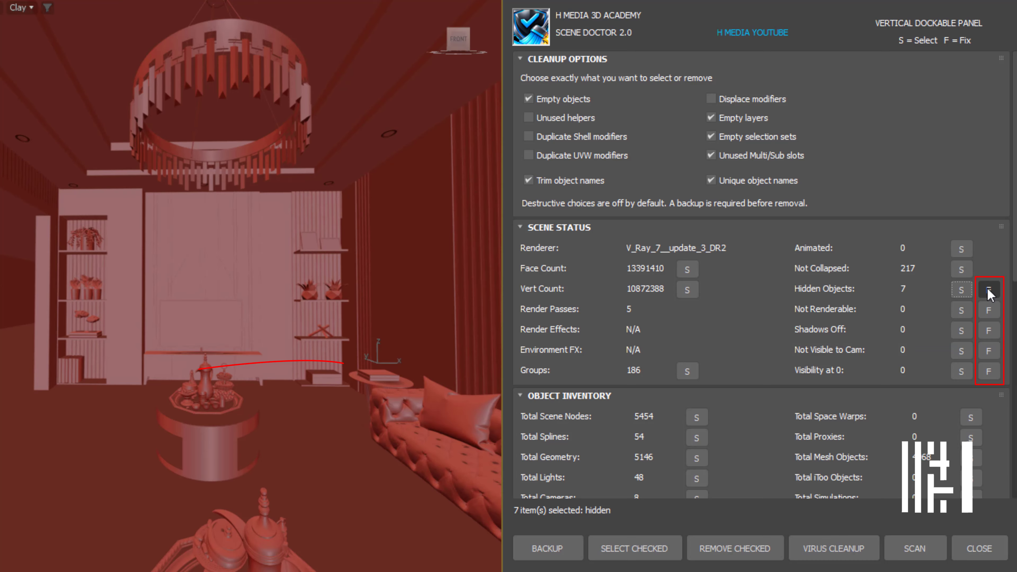
Step: Unhide all hidden objects, inspect the plant on the side table and rescan the scene
{"action": "left_click", "coordinate": [989, 291]}
{"action": "scroll", "coordinate": [383, 370], "scroll_direction": "up", "scroll_amount": 8}
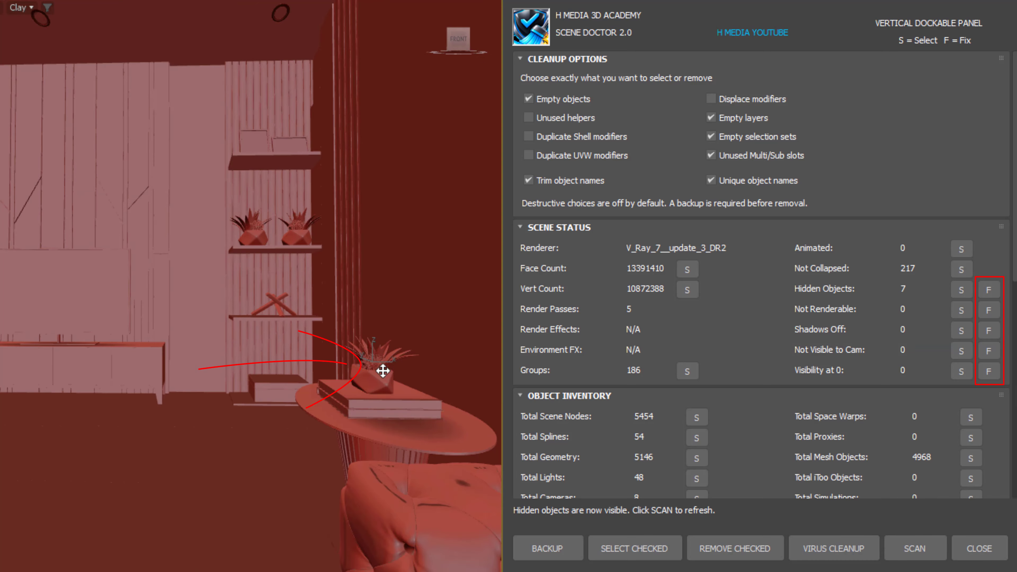
{"action": "middle_click_drag", "start_coordinate": [382, 370], "coordinate": [405, 344]}
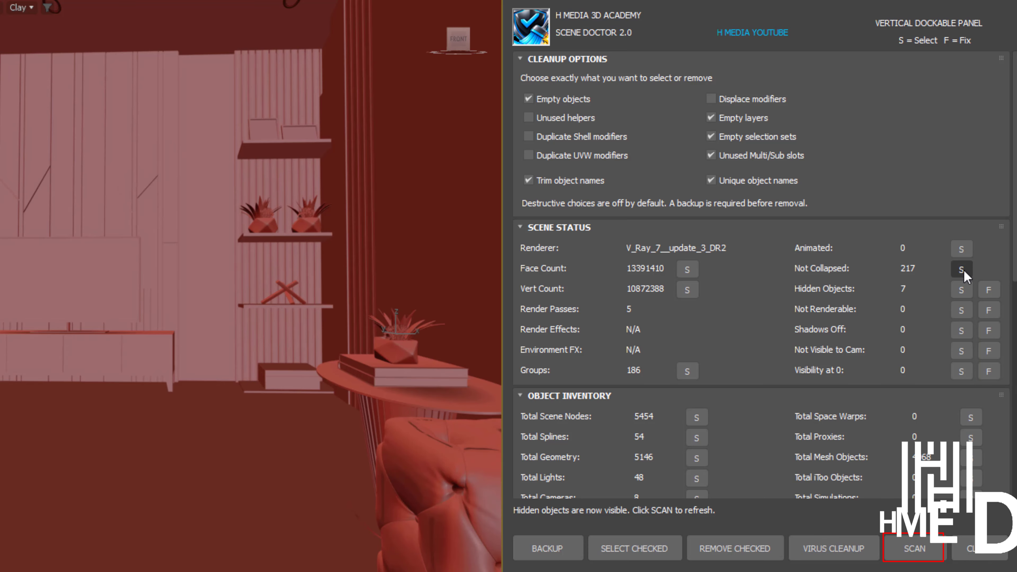
{"action": "left_click", "coordinate": [914, 552]}
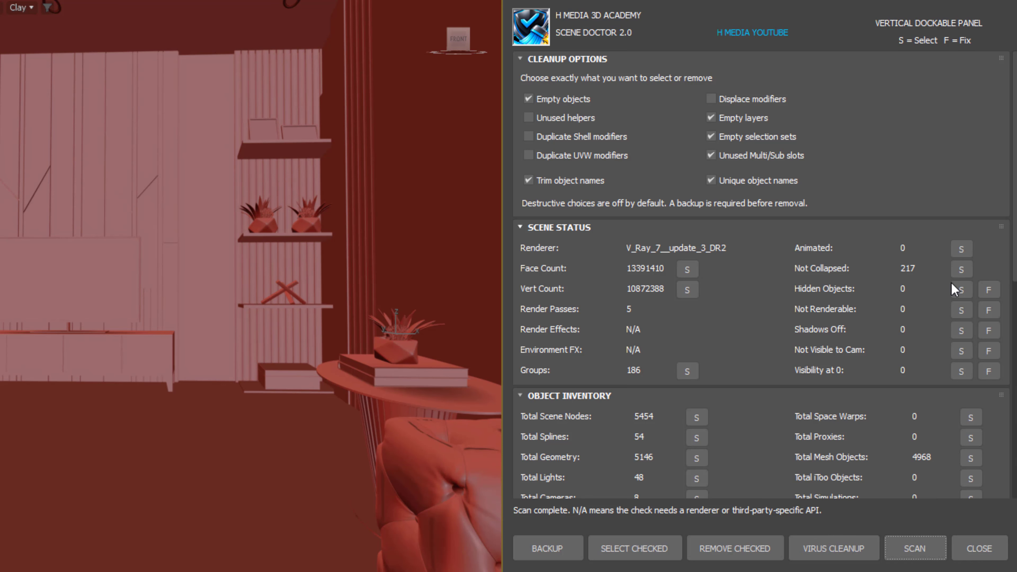
Step: Select the empty objects listed under the issues and warnings and isolate them in the viewport for inspection
{"action": "scroll", "coordinate": [937, 311], "scroll_direction": "down", "scroll_amount": 5}
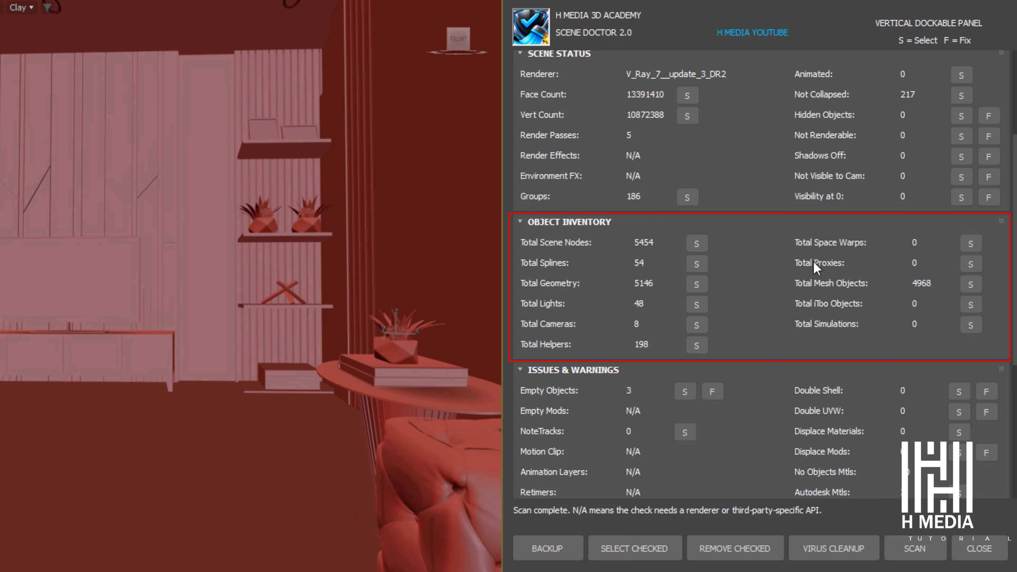
{"action": "scroll", "coordinate": [721, 241], "scroll_direction": "down", "scroll_amount": 1}
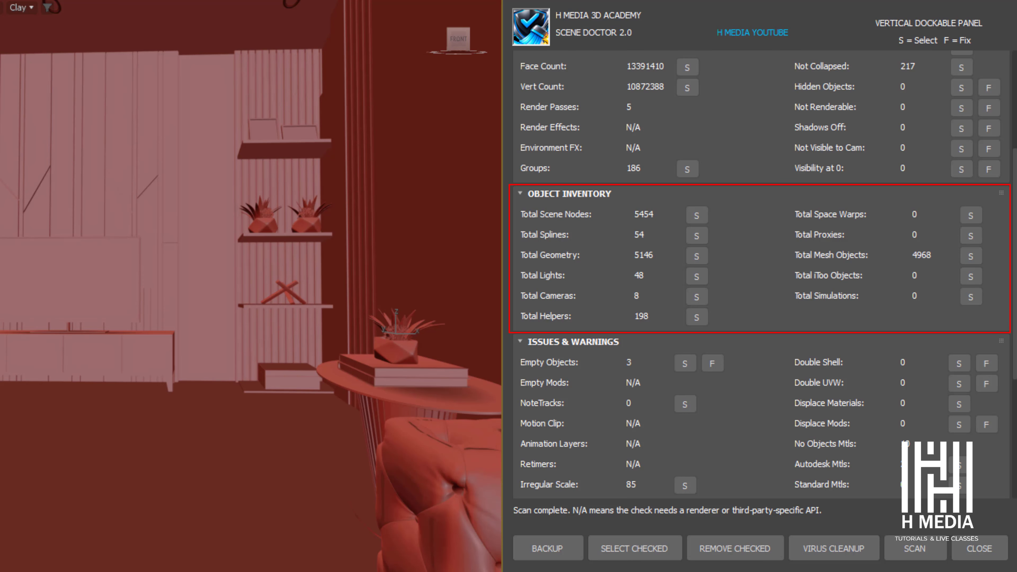
{"action": "left_click_drag", "start_coordinate": [766, 430], "coordinate": [799, 287]}
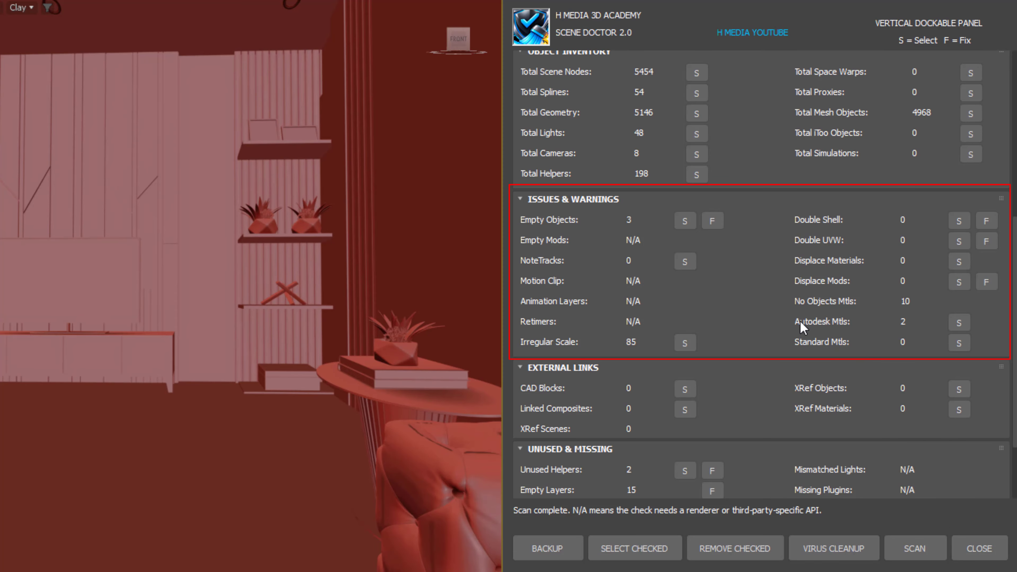
{"action": "left_click", "coordinate": [684, 220]}
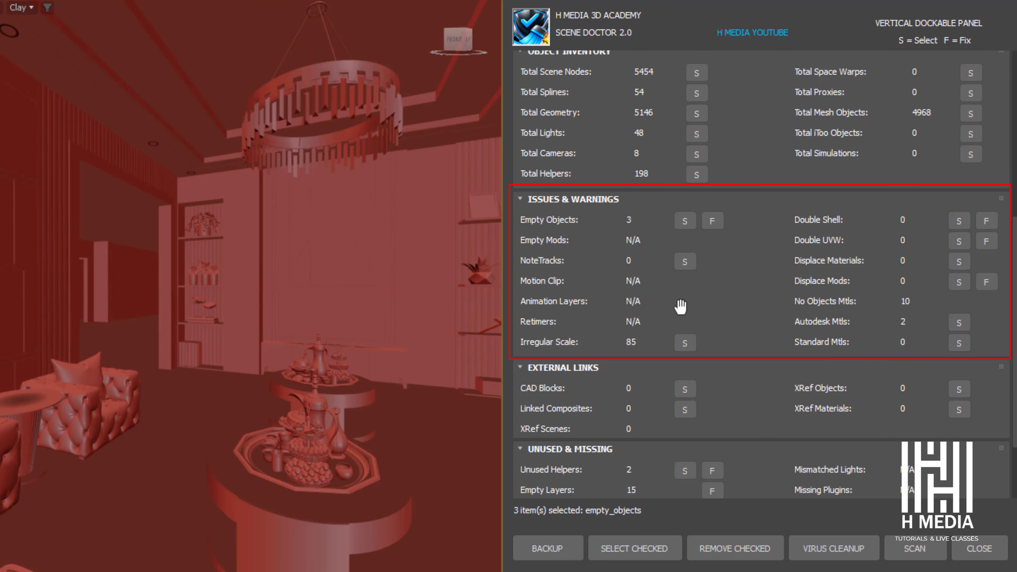
{"action": "left_click", "coordinate": [688, 224]}
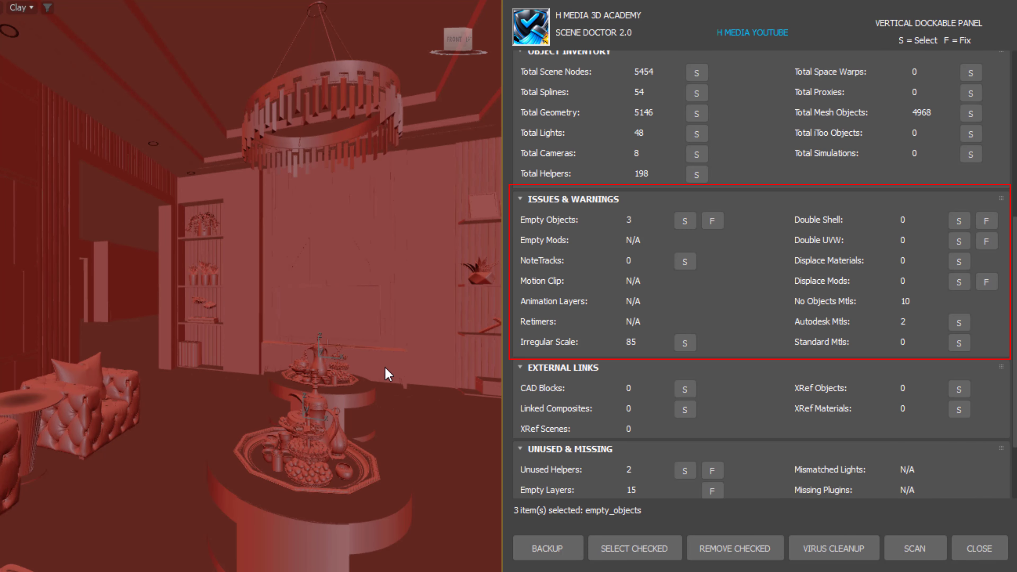
{"action": "key", "text": "alt+q"}
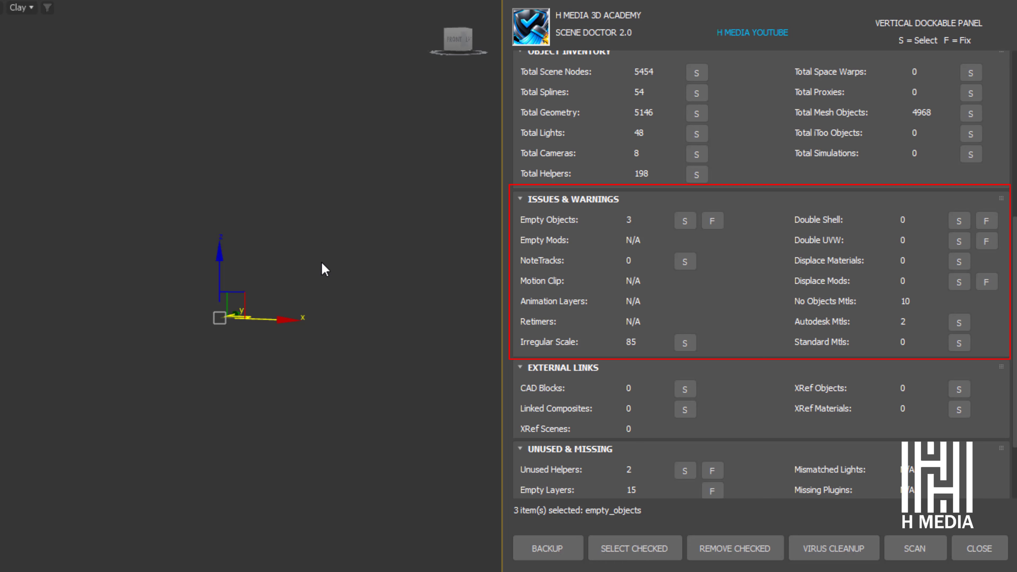
{"action": "scroll", "coordinate": [279, 300], "scroll_direction": "up", "scroll_amount": 2}
{"action": "scroll", "coordinate": [183, 327], "scroll_direction": "down", "scroll_amount": 3}
{"action": "middle_click_drag", "start_coordinate": [264, 374], "coordinate": [305, 363], "text": "alt"}
{"action": "middle_click_drag", "start_coordinate": [385, 353], "coordinate": [366, 343], "text": "alt"}
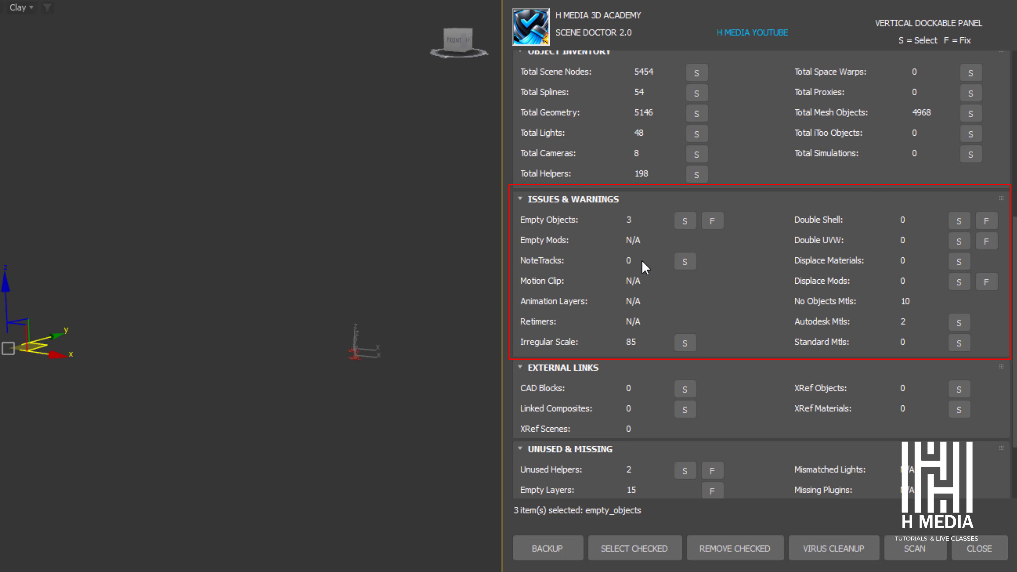
Step: Delete the empty zero-face objects and rescan the scene
{"action": "left_click", "coordinate": [712, 222]}
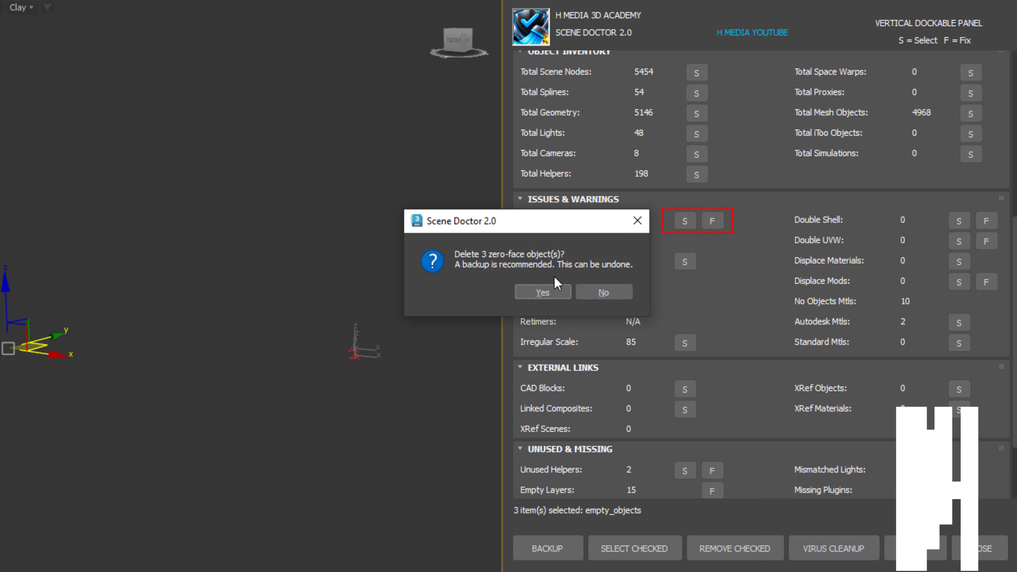
{"action": "left_click", "coordinate": [549, 296]}
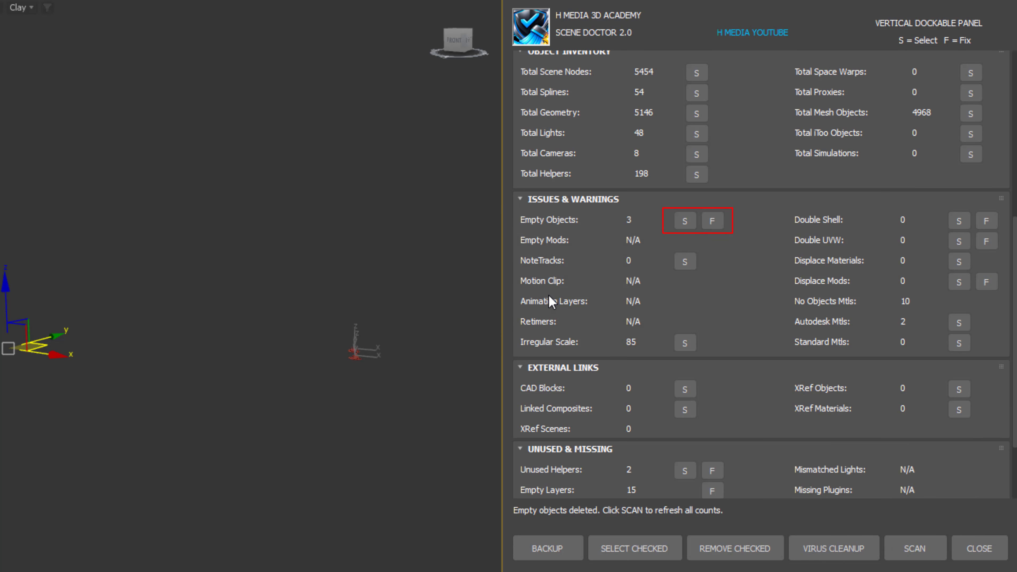
{"action": "left_click", "coordinate": [913, 548]}
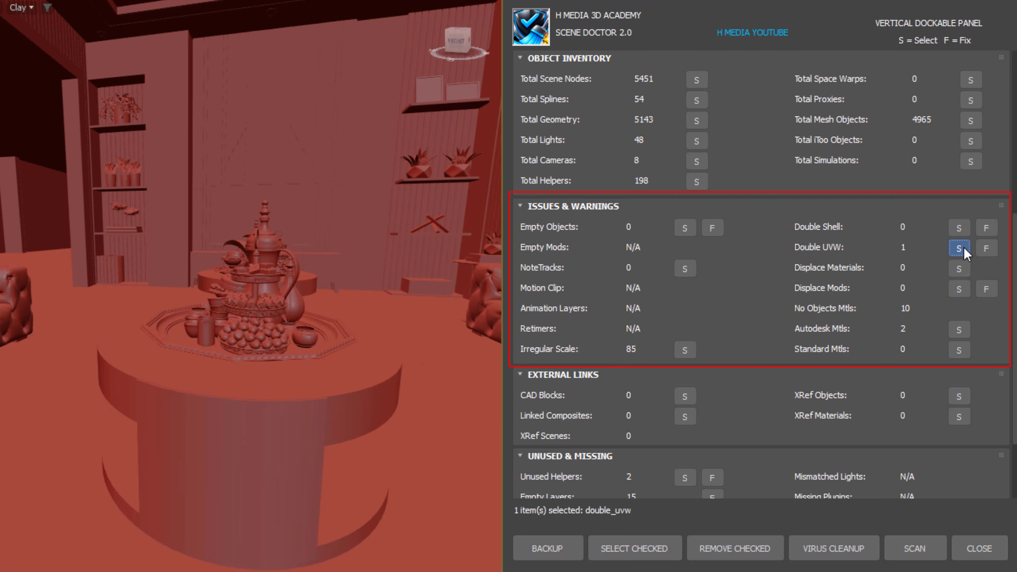
Step: Select the coffee table part with double UVW modifiers, clean up the duplicate modifier and inspect the part in the viewport
{"action": "left_click", "coordinate": [959, 248]}
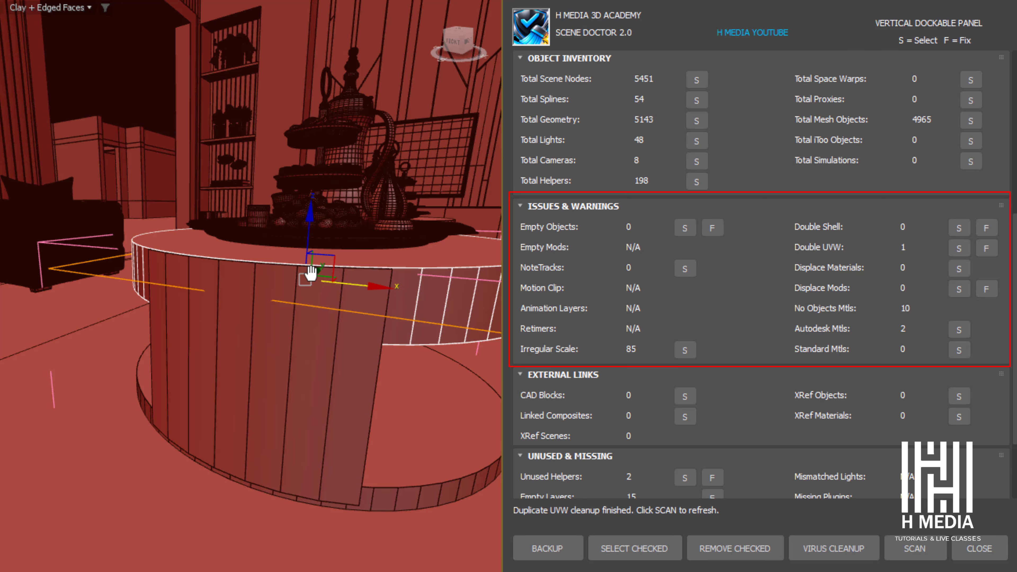
{"action": "middle_click_drag", "start_coordinate": [310, 273], "coordinate": [280, 279], "text": "alt"}
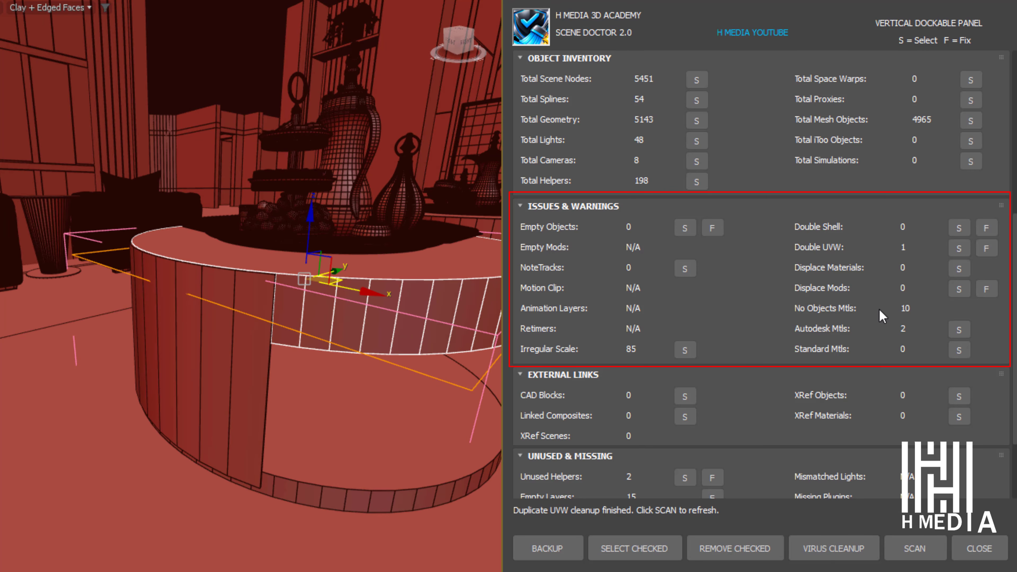
{"action": "left_click", "coordinate": [954, 254]}
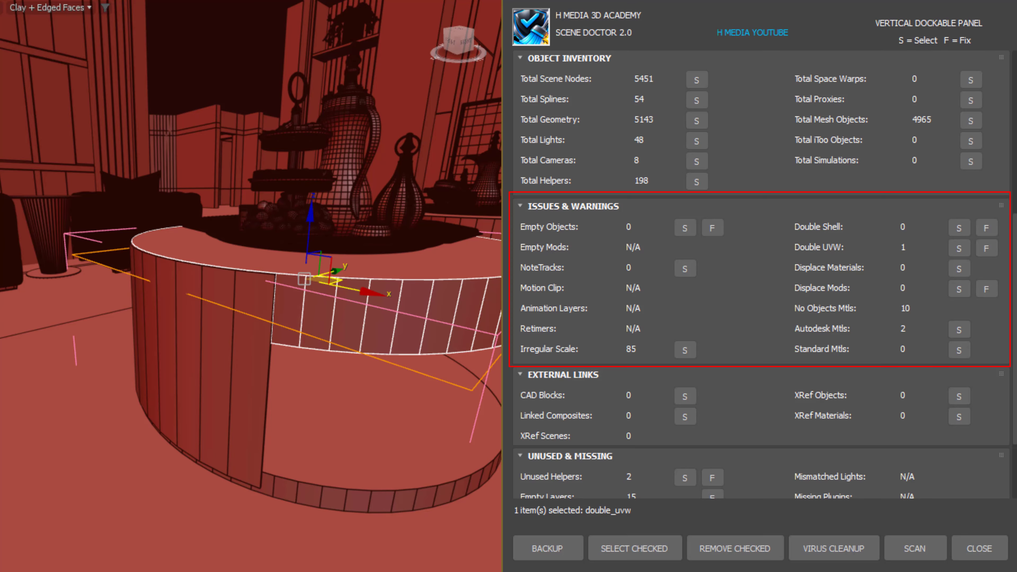
Step: Create a backup of the scene with Scene Doctor
{"action": "scroll", "coordinate": [761, 272], "scroll_direction": "down", "scroll_amount": 5}
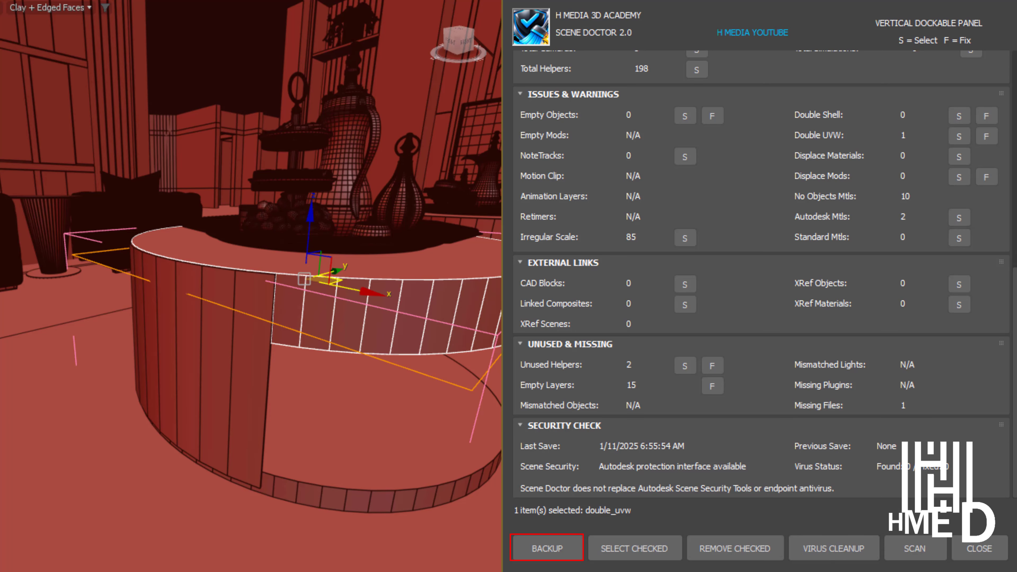
{"action": "left_click", "coordinate": [555, 552]}
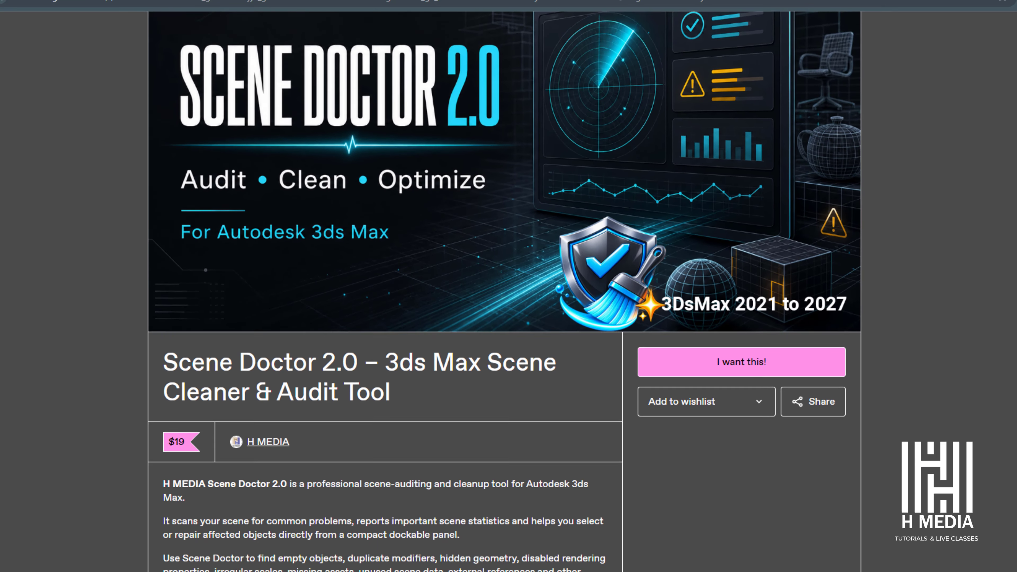
Step: Switch to the browser and review the key features and scene status checks on the Scene Doctor 2.0 product page
{"action": "scroll", "coordinate": [504, 292], "scroll_direction": "down", "scroll_amount": 1}
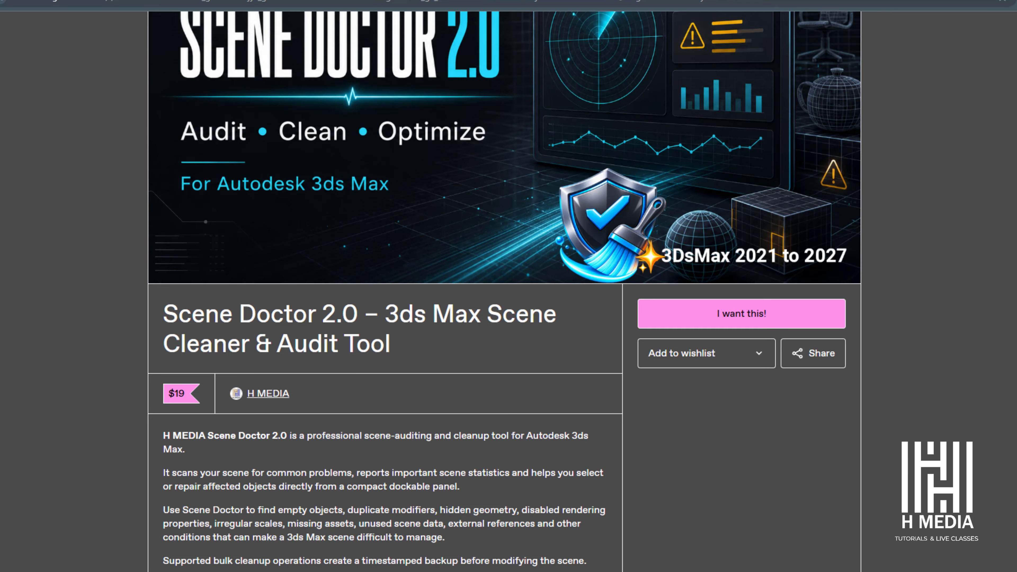
{"action": "scroll", "coordinate": [504, 292], "scroll_direction": "down", "scroll_amount": 3}
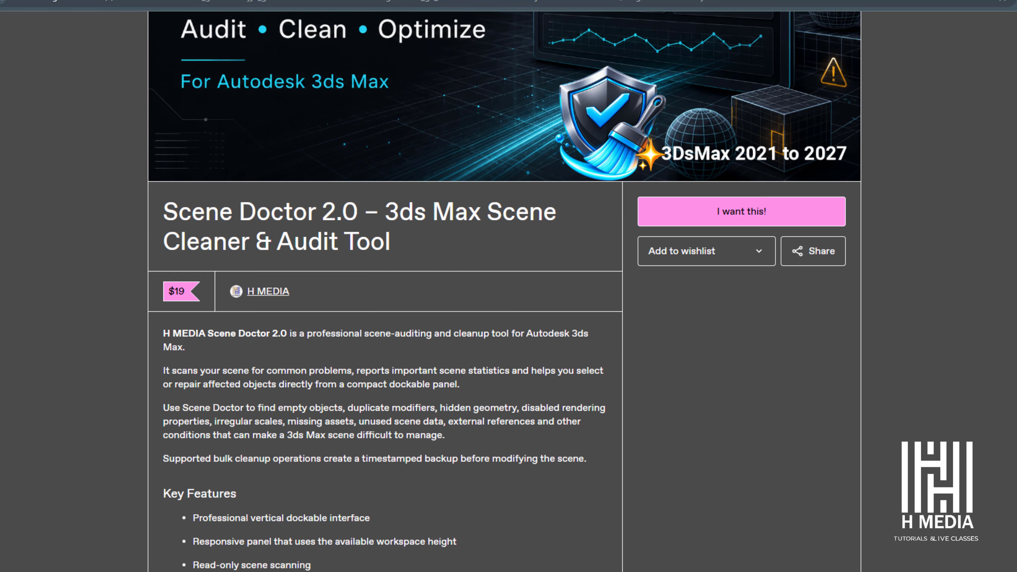
{"action": "scroll", "coordinate": [505, 292], "scroll_direction": "down", "scroll_amount": 3}
{"action": "scroll", "coordinate": [505, 292], "scroll_direction": "down", "scroll_amount": 6}
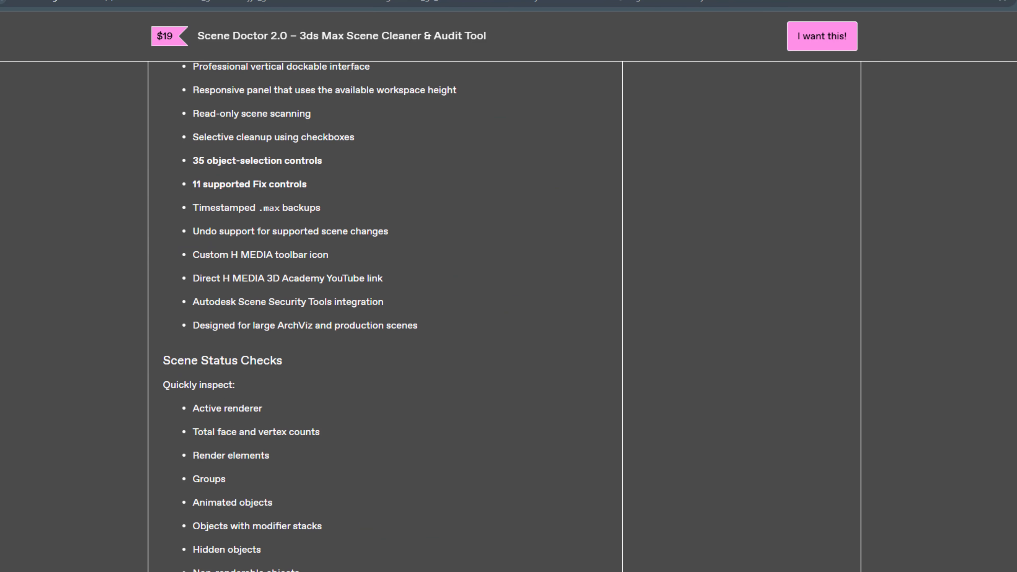
{"action": "scroll", "coordinate": [505, 292], "scroll_direction": "down", "scroll_amount": 4}
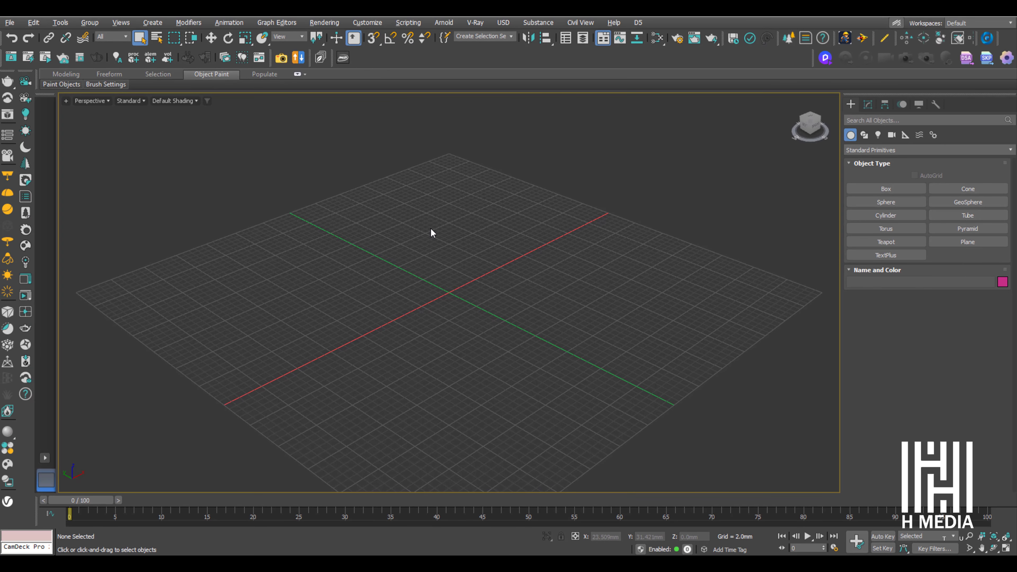
Step: Run the Scene Doctor 2.0 installer script and dismiss the installation notice
{"action": "left_click", "coordinate": [408, 23]}
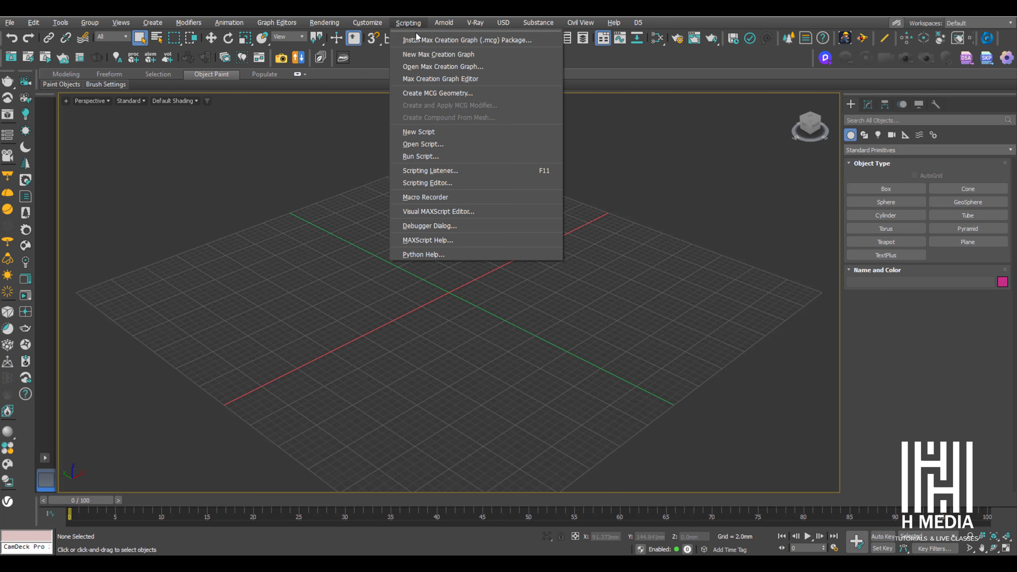
{"action": "left_click", "coordinate": [453, 156]}
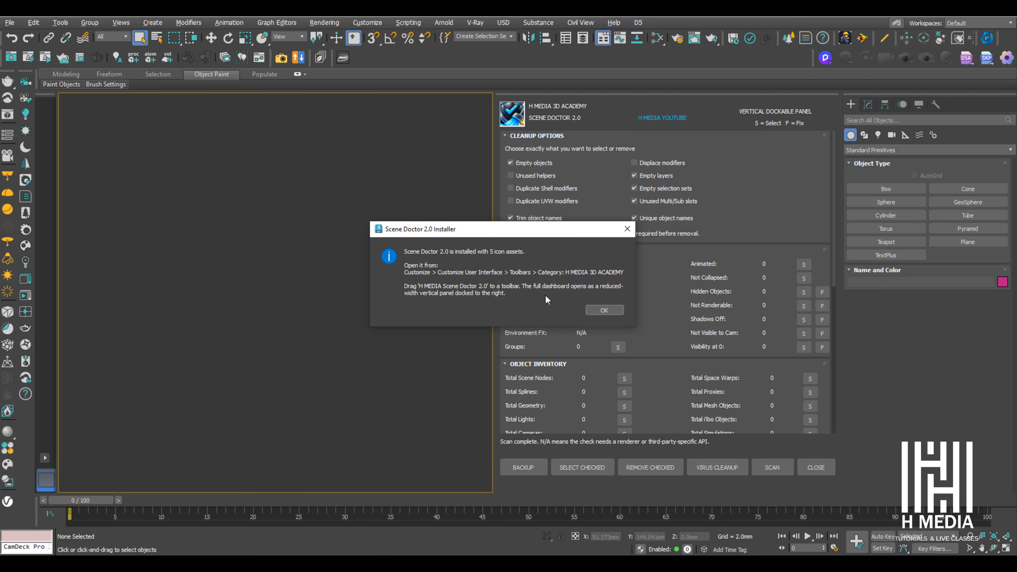
{"action": "left_click", "coordinate": [605, 310]}
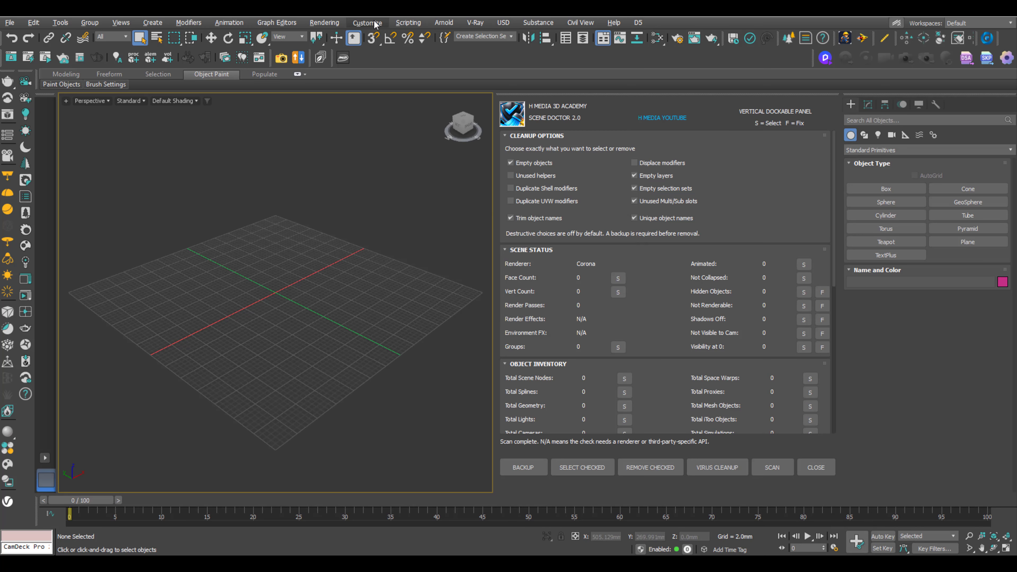
Step: Create a new custom toolbar for Scene Doctor, with the toolbar actions set to the H MEDIA 3D ACADEMY category
{"action": "left_click", "coordinate": [375, 23]}
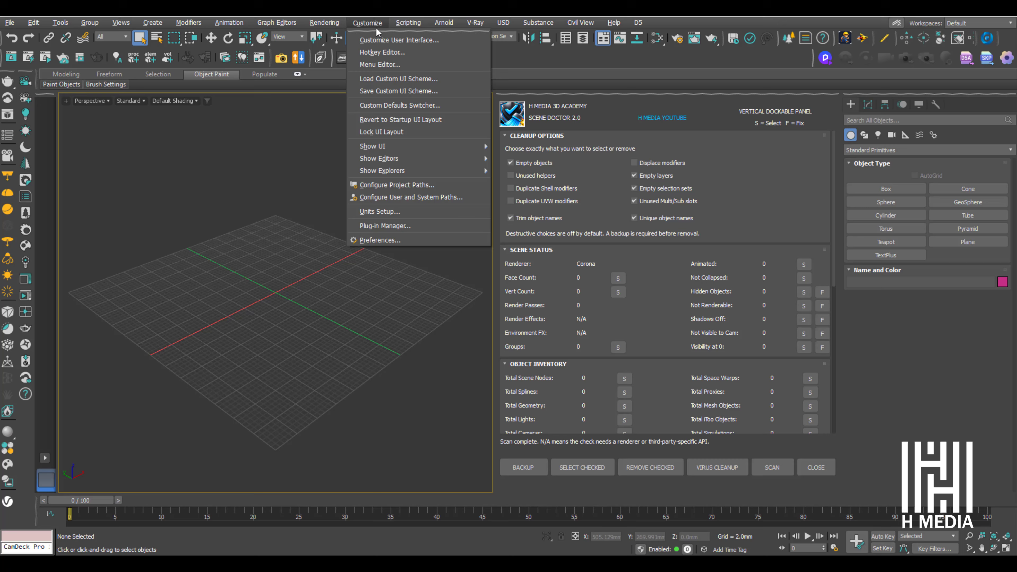
{"action": "left_click", "coordinate": [385, 40]}
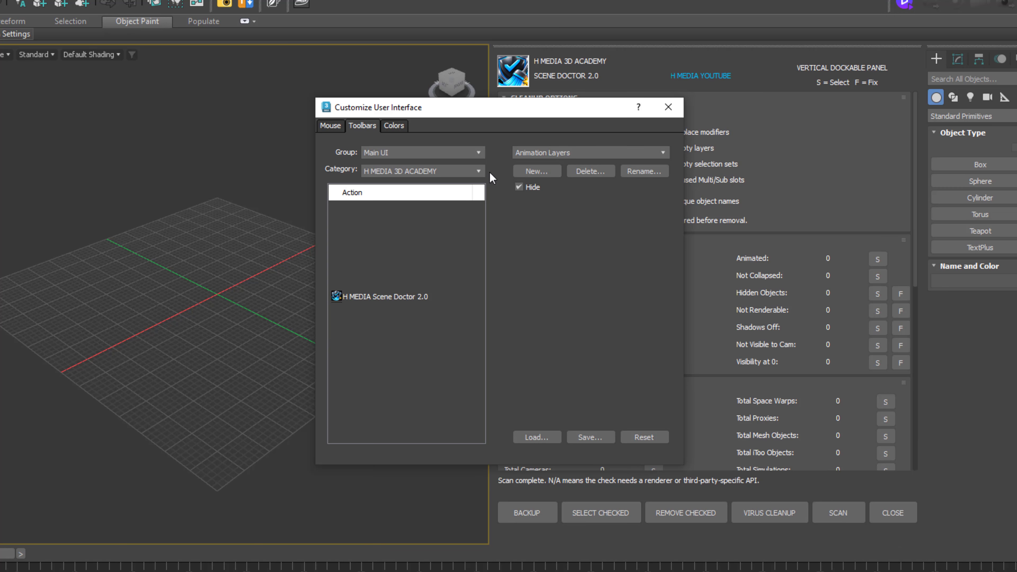
{"action": "left_click", "coordinate": [536, 172]}
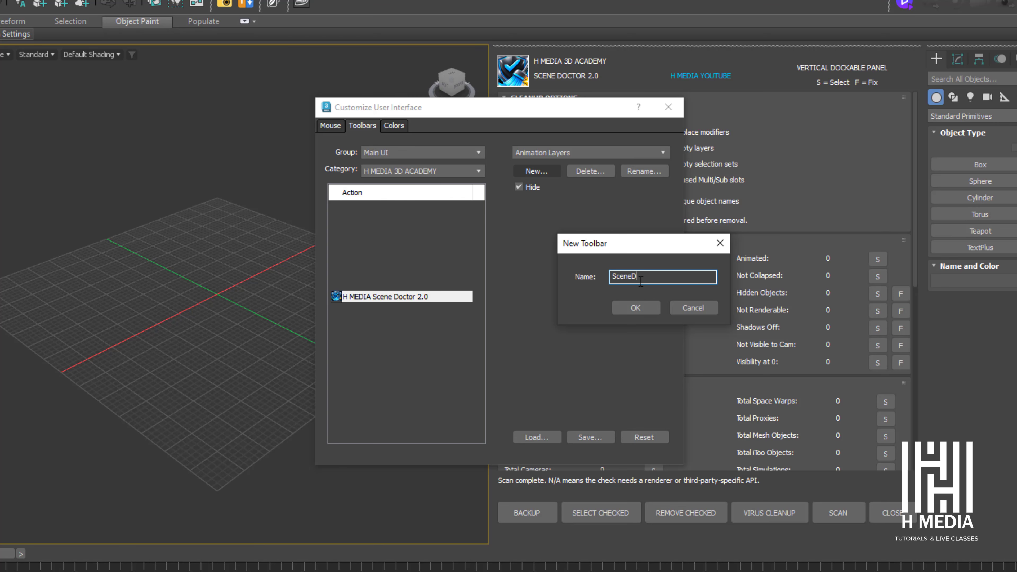
{"action": "left_click", "coordinate": [636, 308]}
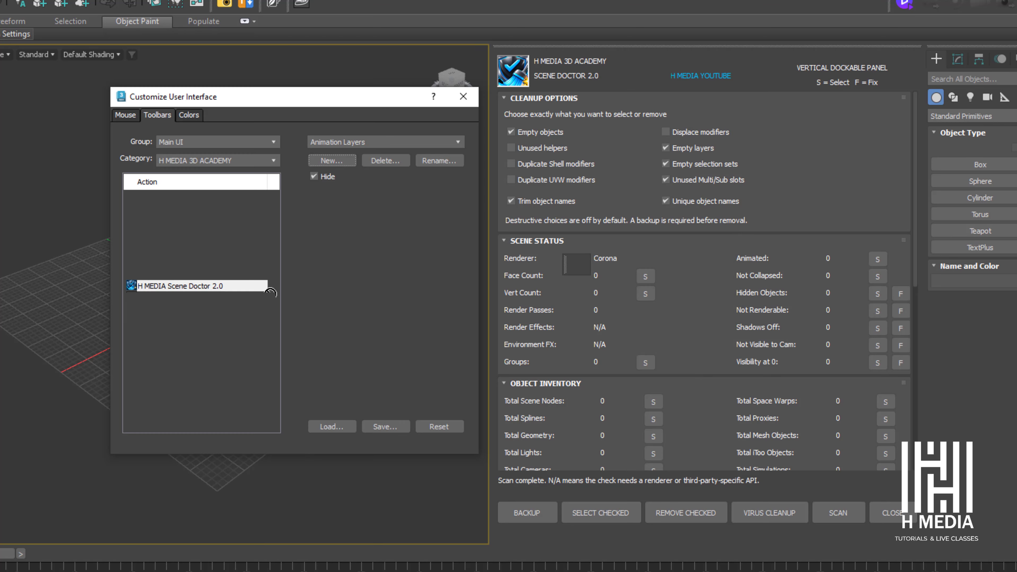
Step: Add the H MEDIA Scene Doctor 2.0 action to the new toolbar, close the customization dialog and dock the toolbar beside the existing ones
{"action": "left_click_drag", "start_coordinate": [266, 289], "coordinate": [577, 267]}
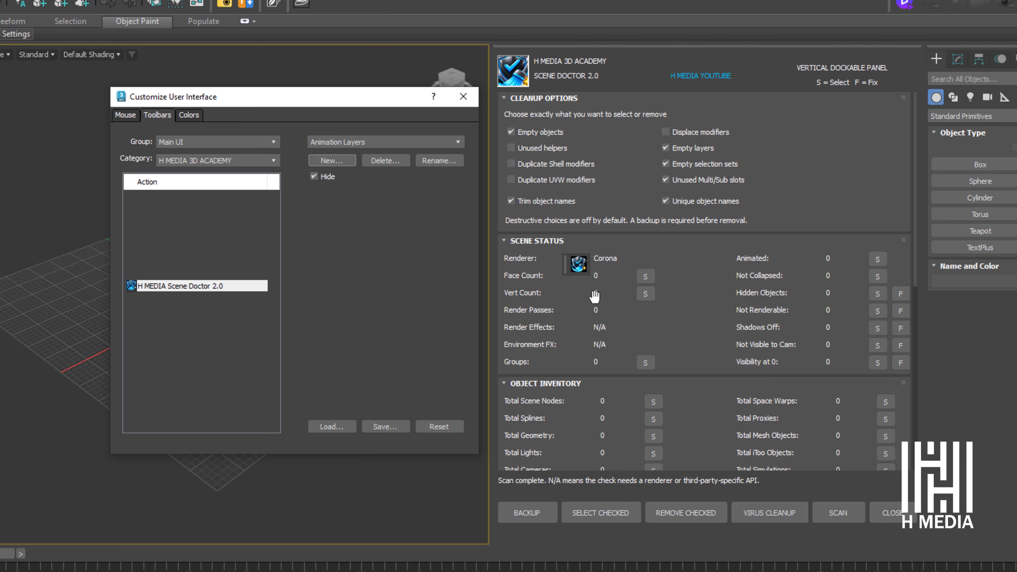
{"action": "key", "text": "Escape"}
{"action": "left_click_drag", "start_coordinate": [569, 256], "coordinate": [336, 8]}
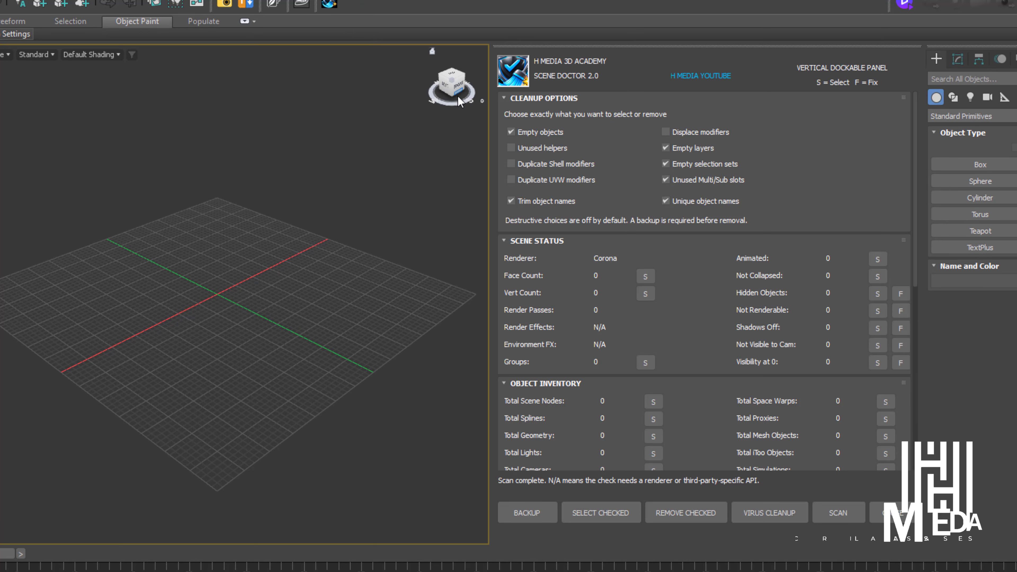